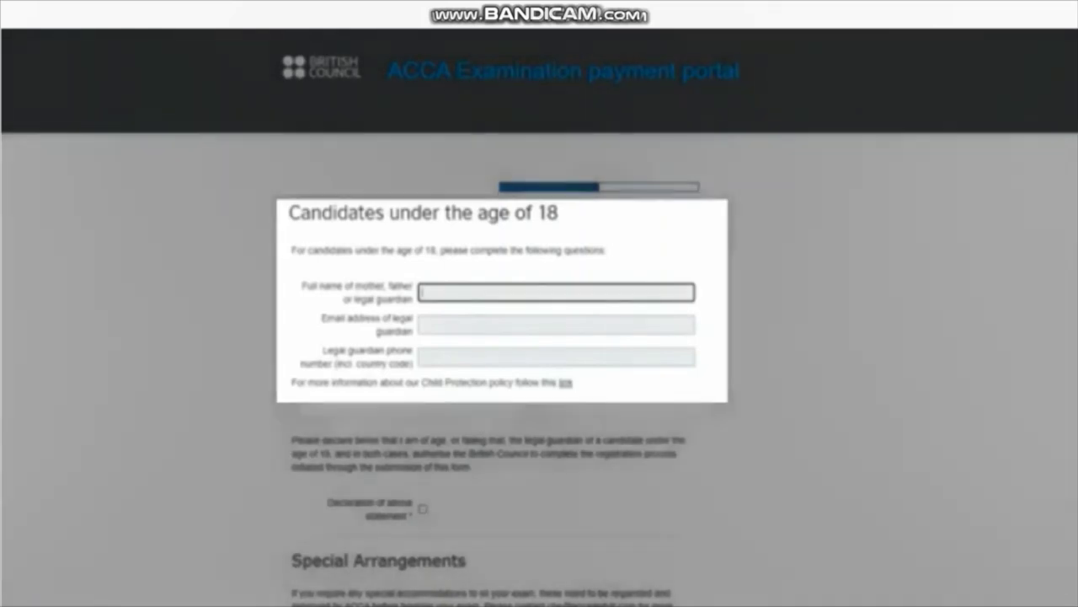
# Step: Accept the age and guardian authorisation declaration, leaving the under-18 guardian fields blank, and proceed to the personal details
pyautogui.scroll(-2, 539, 318)
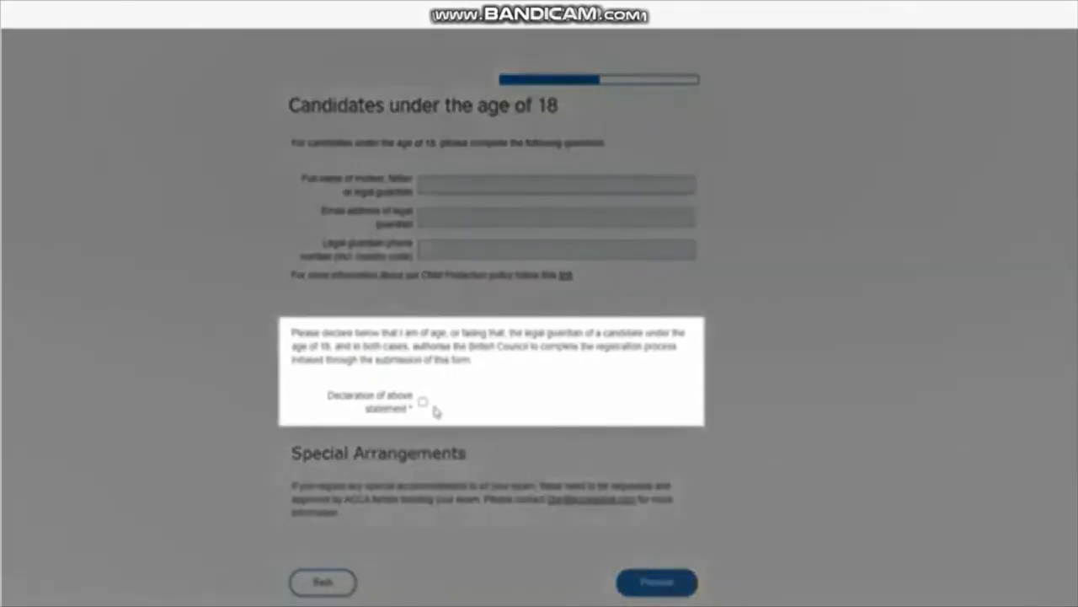
pyautogui.click(422, 403)
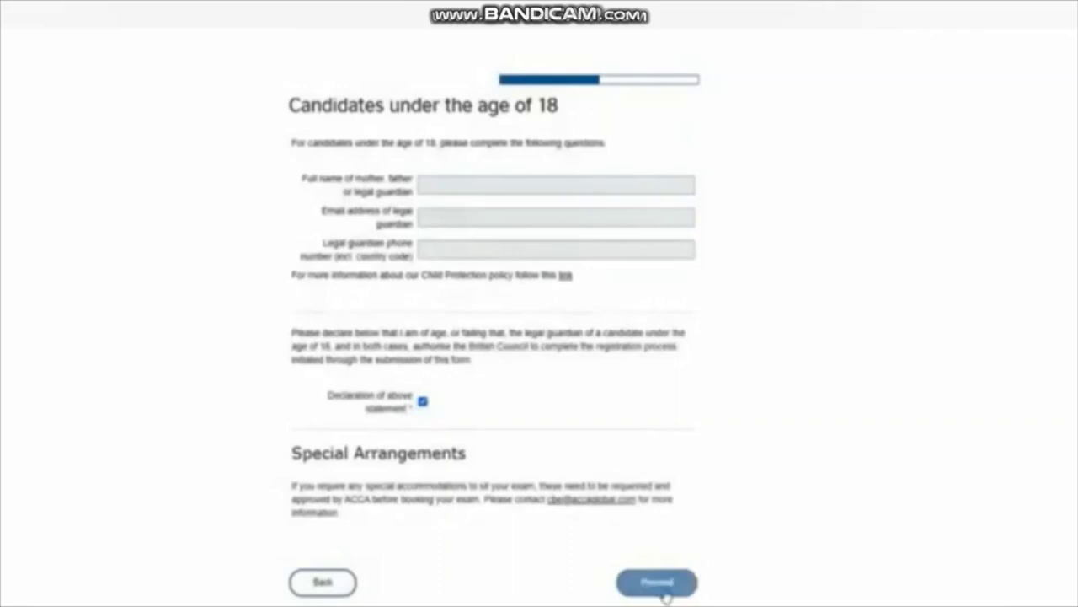
pyautogui.click(664, 594)
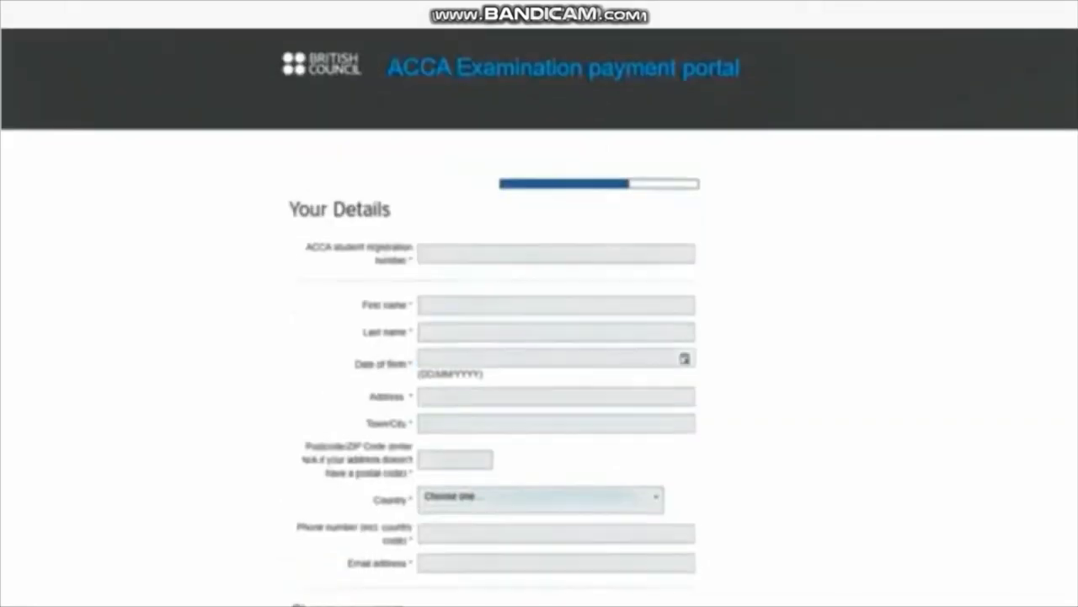
# Step: Select Accountant in Business (AB) as the exam to sit and proceed to the registration details
pyautogui.scroll(-3, 539, 317)
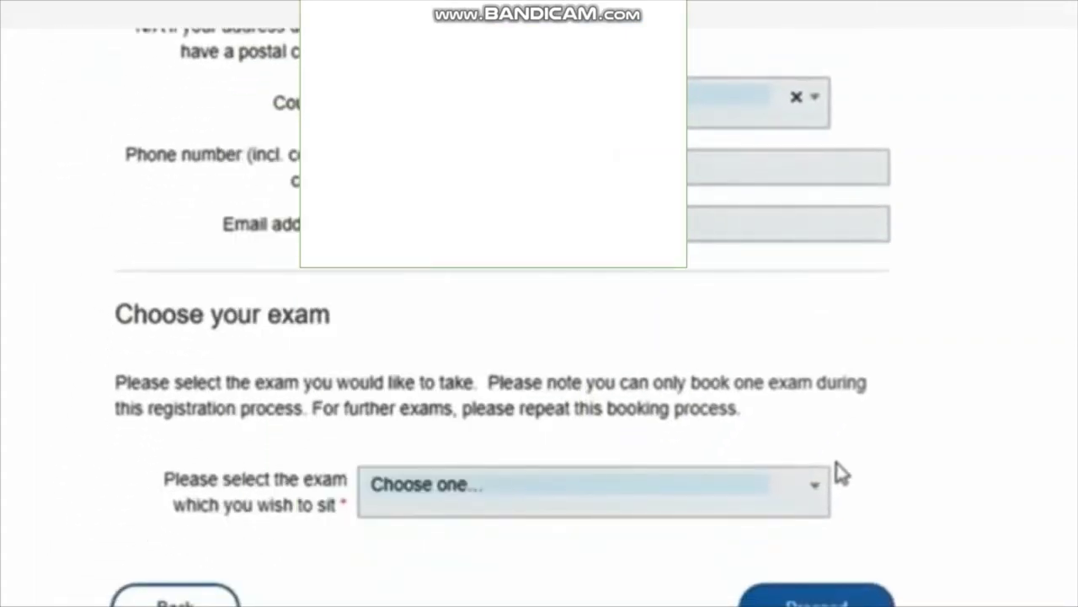
pyautogui.click(814, 502)
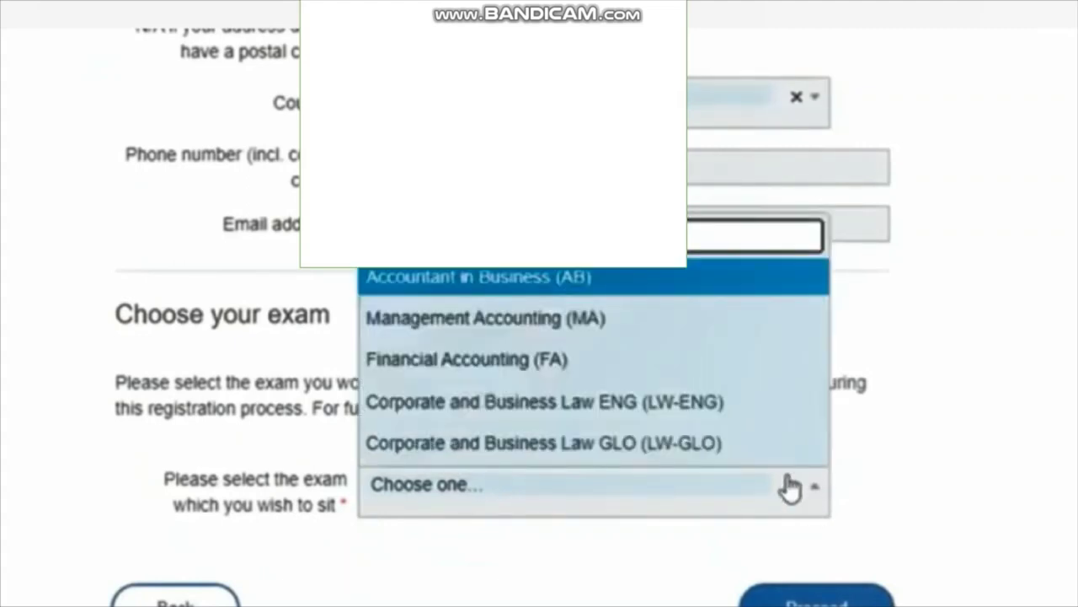
pyautogui.click(638, 289)
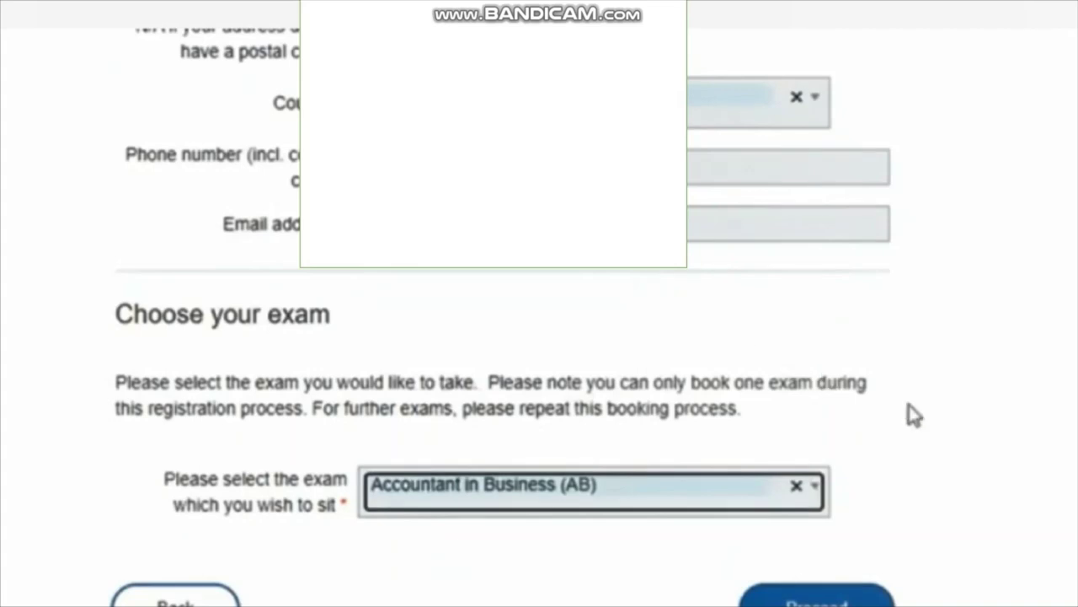
pyautogui.click(1024, 462)
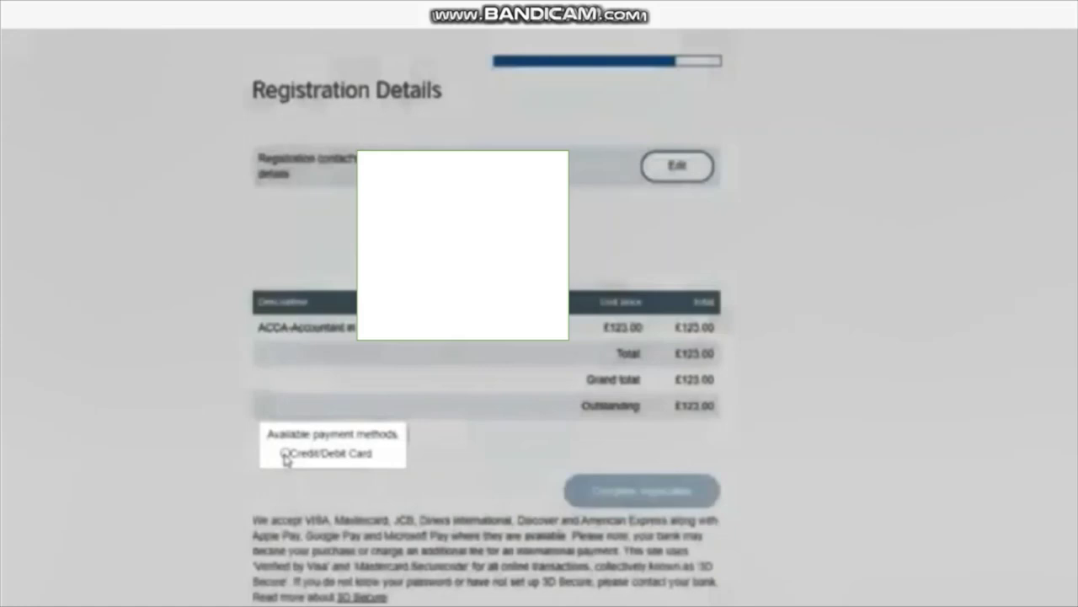
# Step: Choose Credit/Debit Card as the payment method, continue to payment and look through the card details form
pyautogui.click(285, 455)
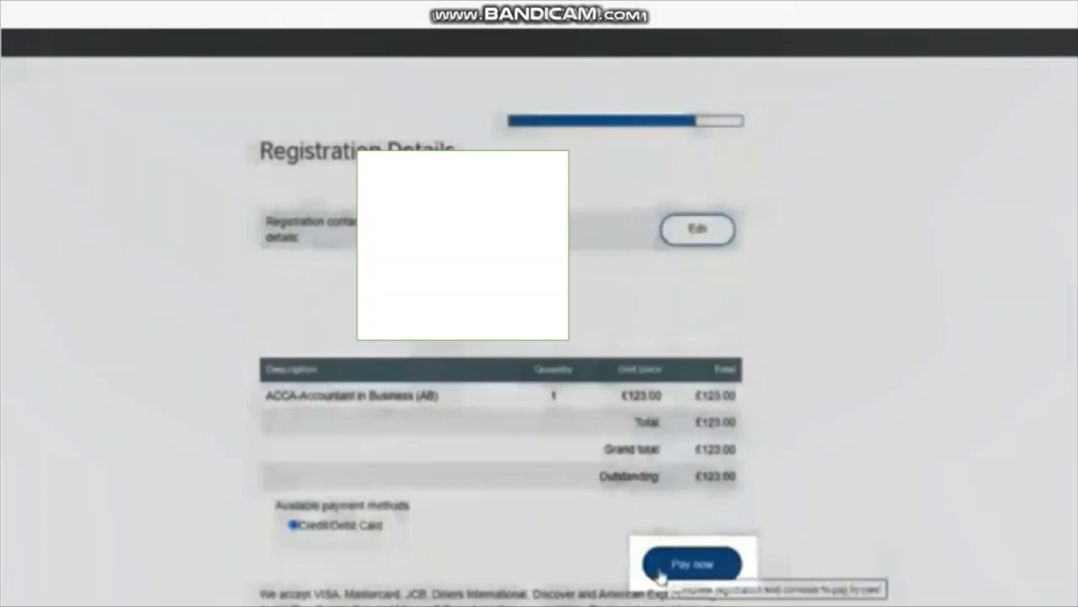
pyautogui.click(660, 575)
pyautogui.scroll(-3, 518, 337)
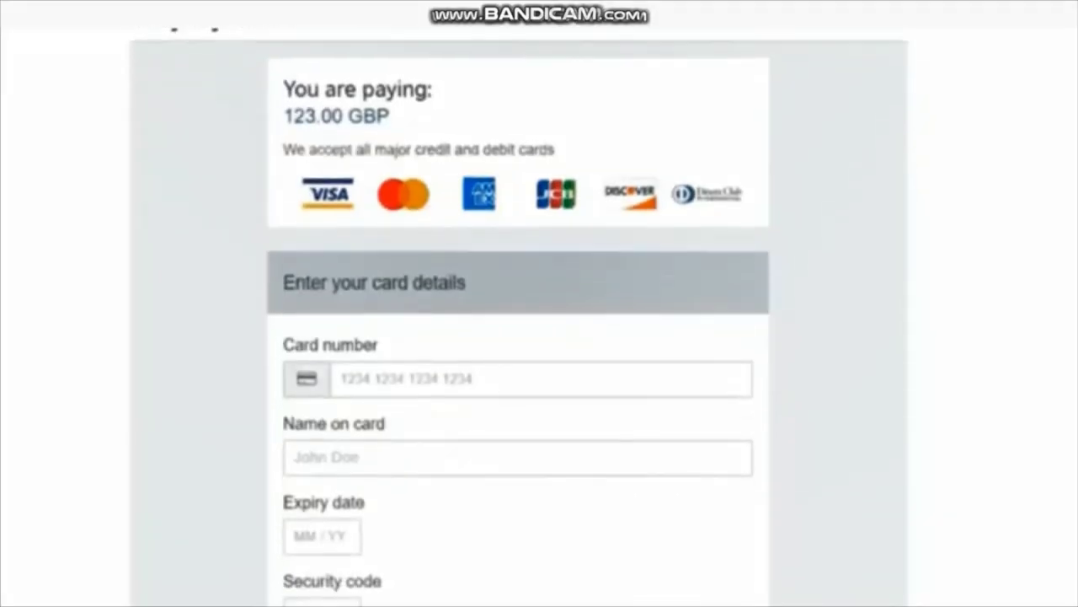
pyautogui.scroll(-4, 518, 337)
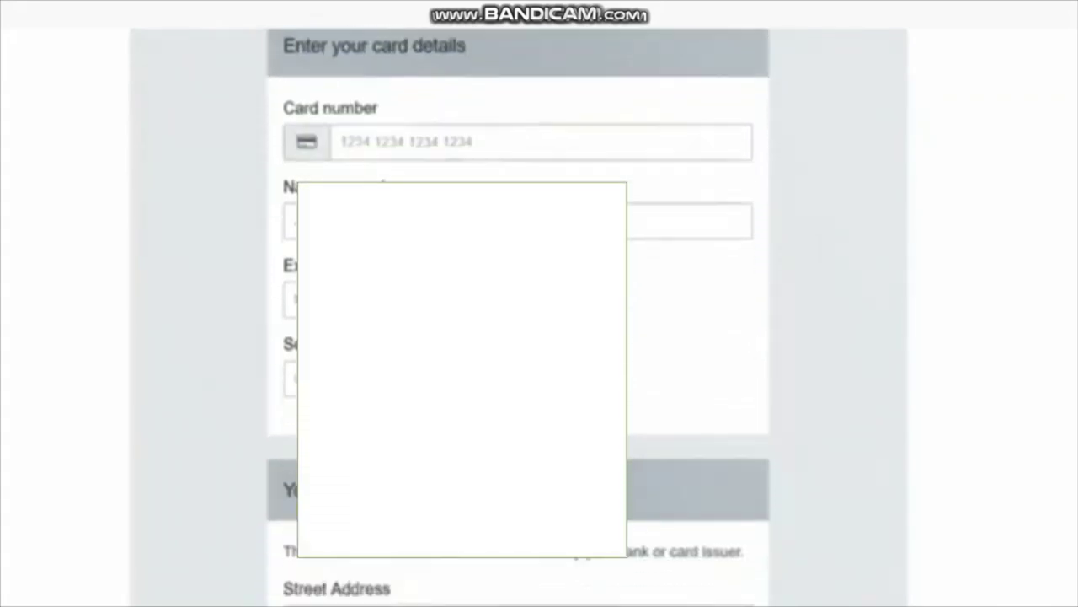
pyautogui.scroll(-2, 518, 337)
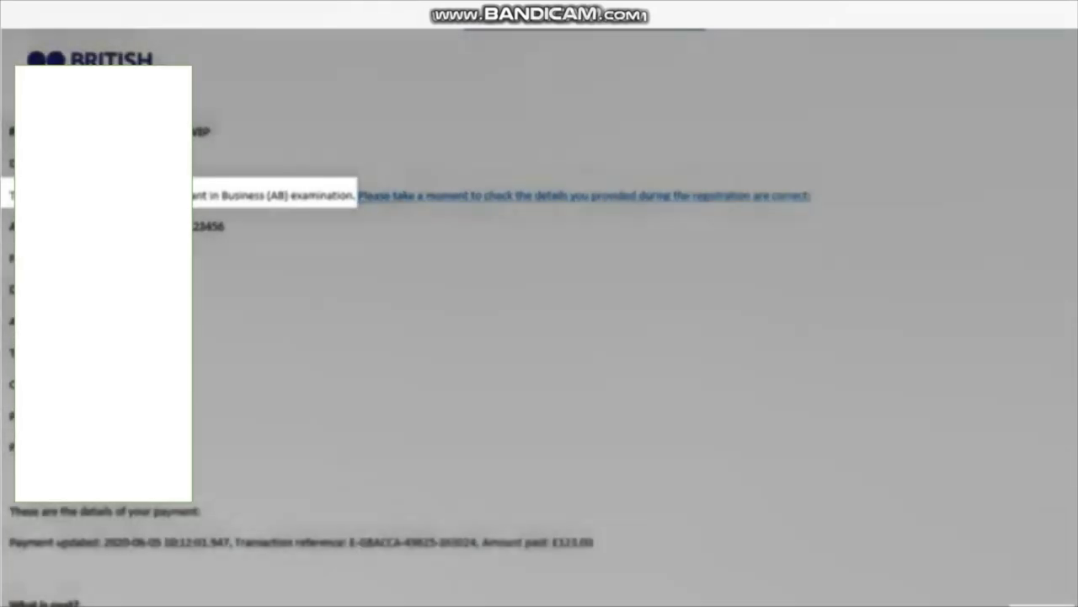
# Step: Review the exam booking confirmation and the ProctorU account creation form, from the enrollment and name sections through to Terms & Conditions
pyautogui.scroll(-2, 896, 472)
pyautogui.scroll(-4, 539, 337)
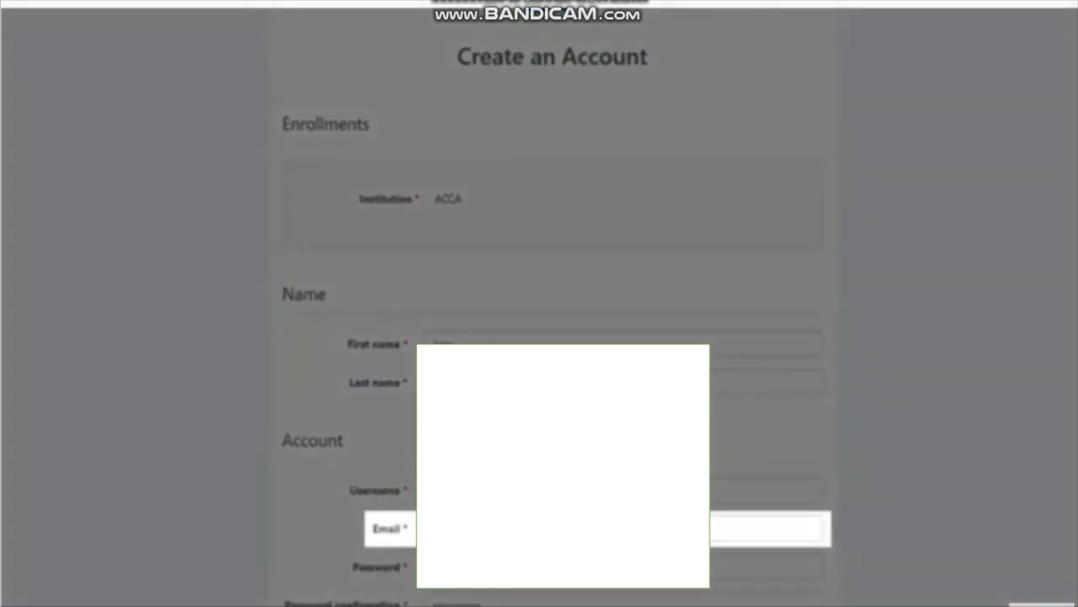
pyautogui.scroll(-1, 552, 337)
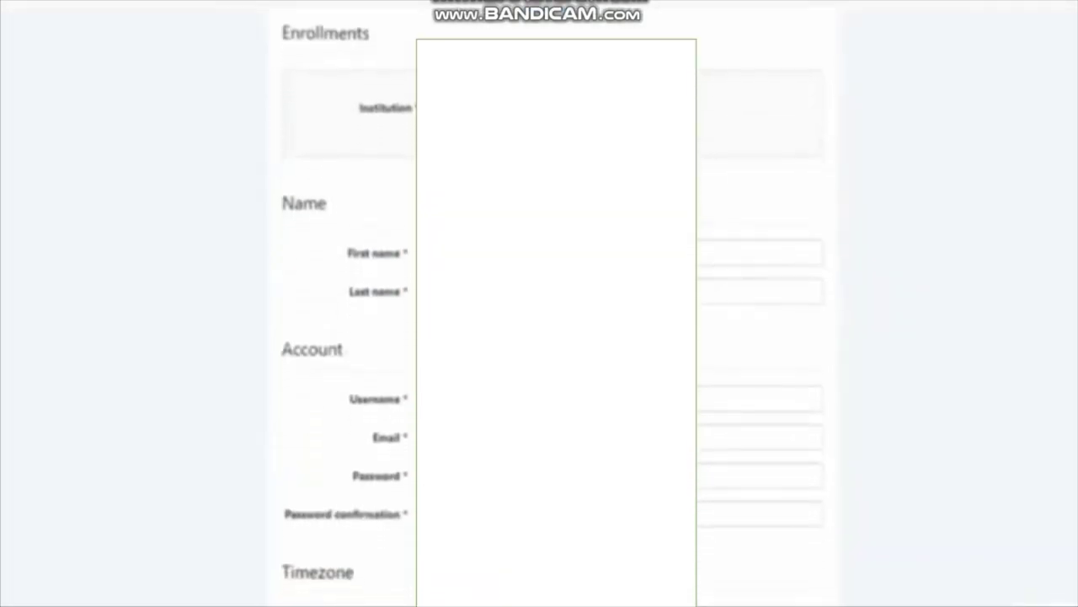
pyautogui.scroll(-3, 552, 337)
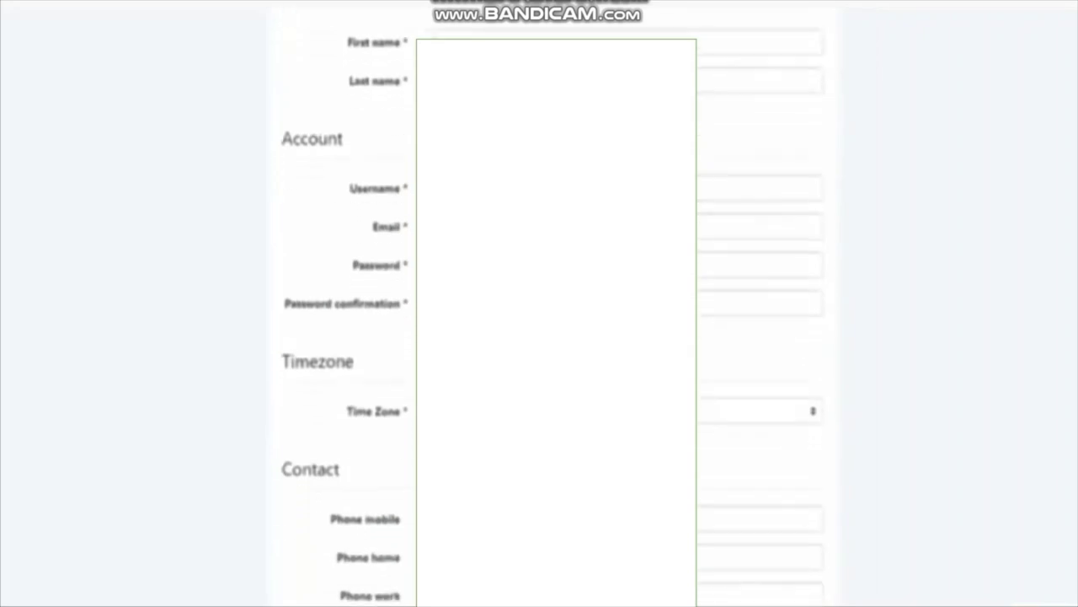
pyautogui.scroll(-3, 553, 337)
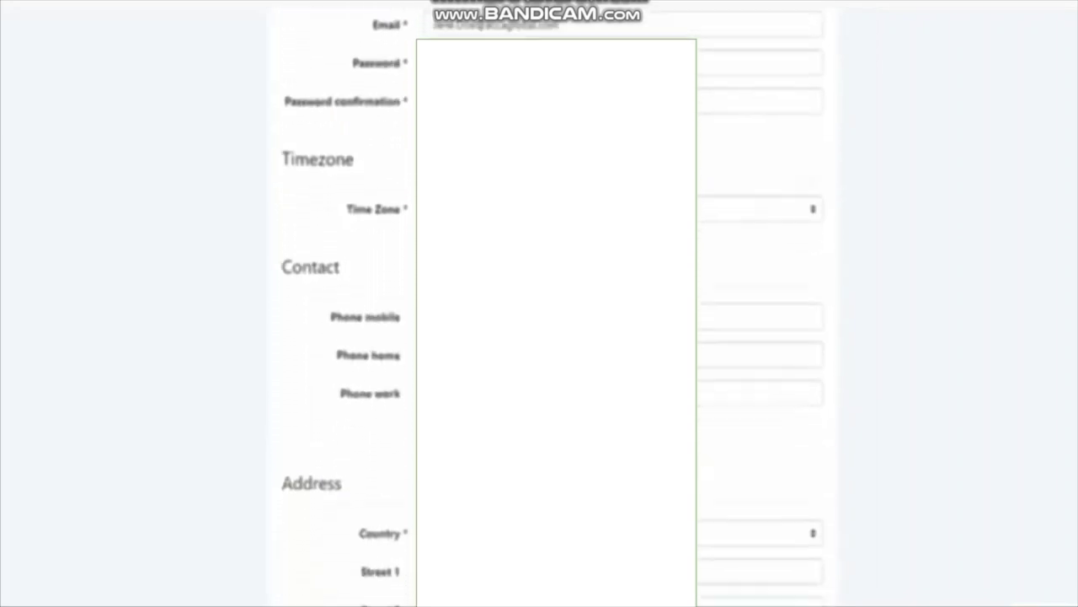
pyautogui.scroll(-3, 552, 337)
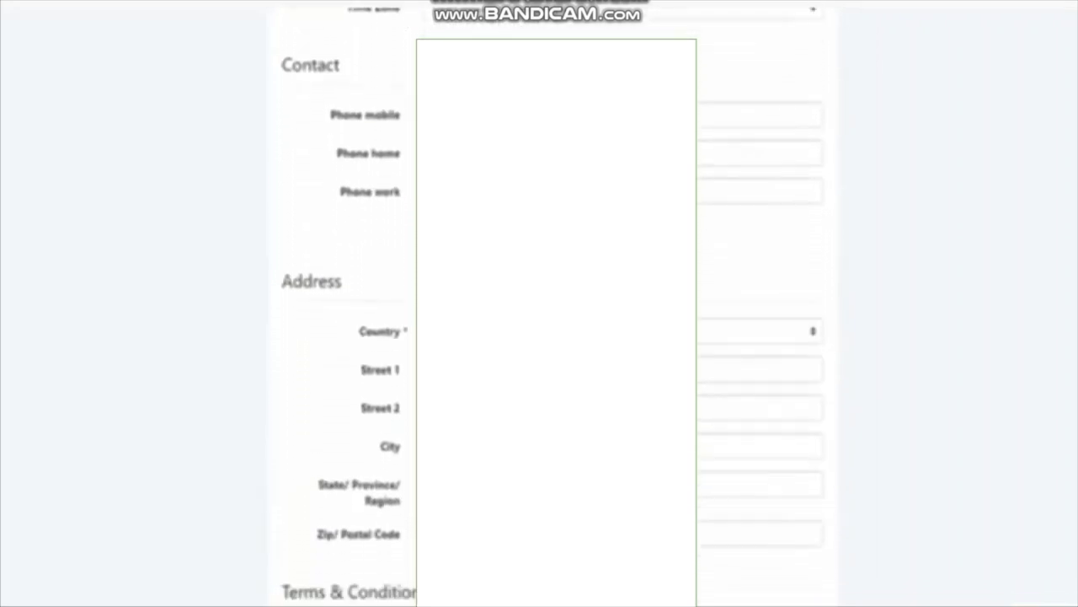
pyautogui.scroll(-3, 553, 337)
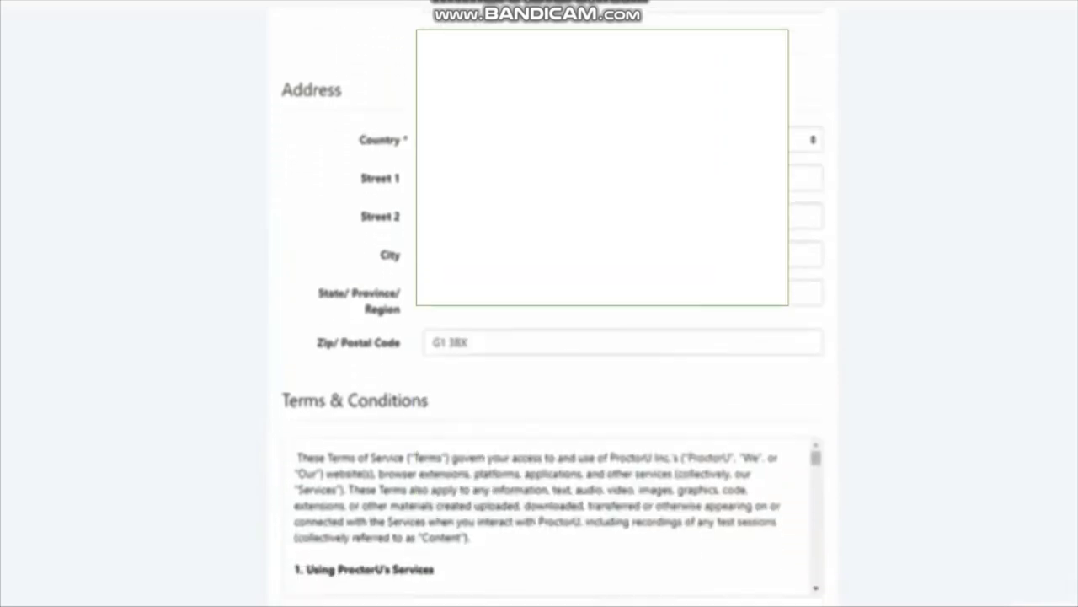
pyautogui.scroll(-2, 553, 337)
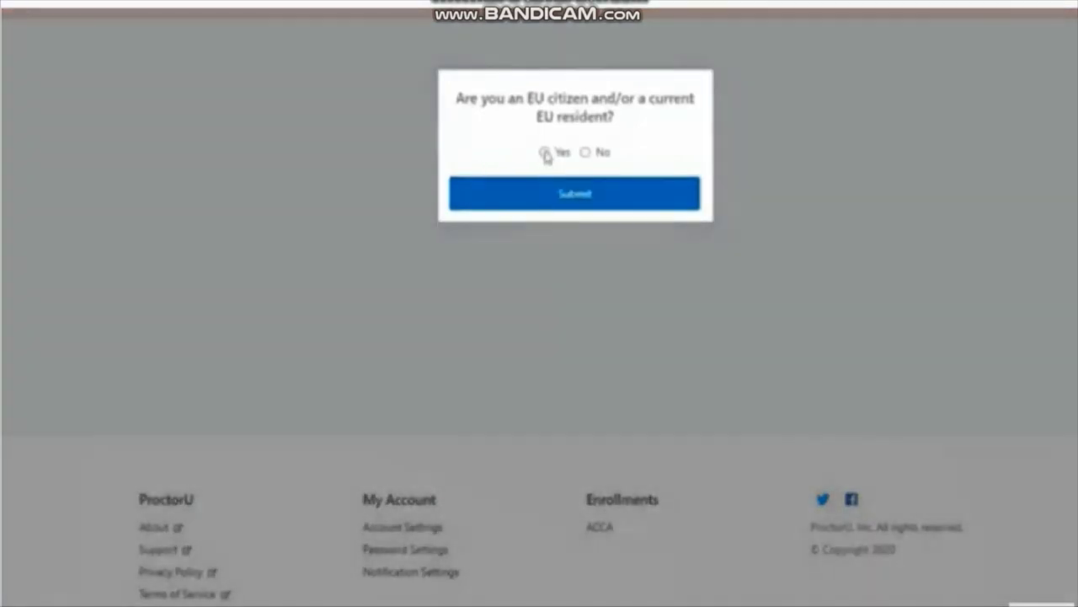
# Step: Answer Yes to the EU citizen or resident question, read through the GDPR policy and agree to the new terms
pyautogui.click(544, 151)
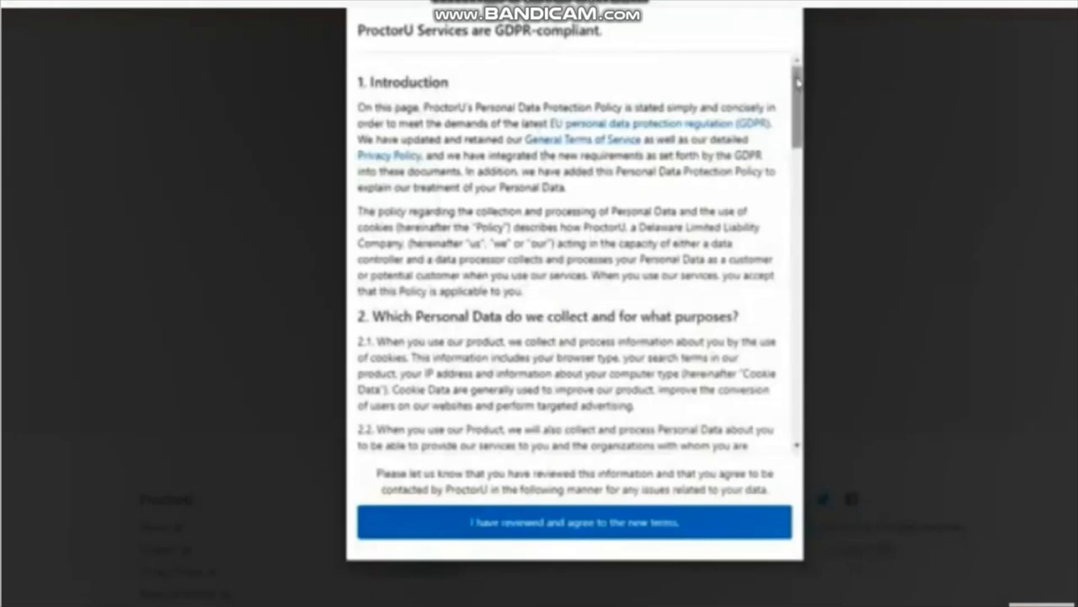
pyautogui.moveTo(796, 84); pyautogui.dragTo(800, 394)
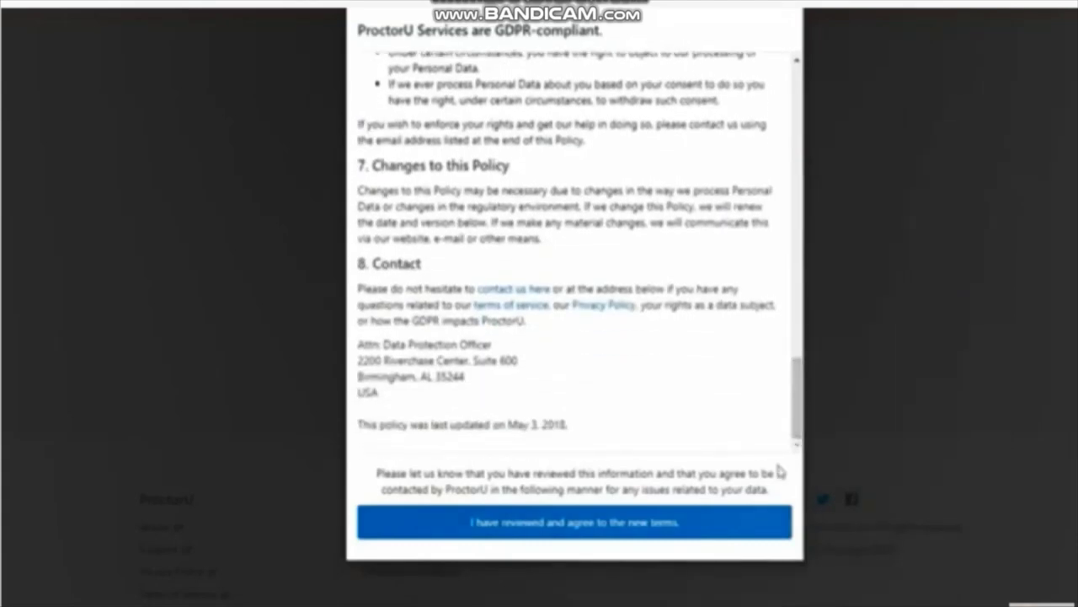
pyautogui.click(723, 528)
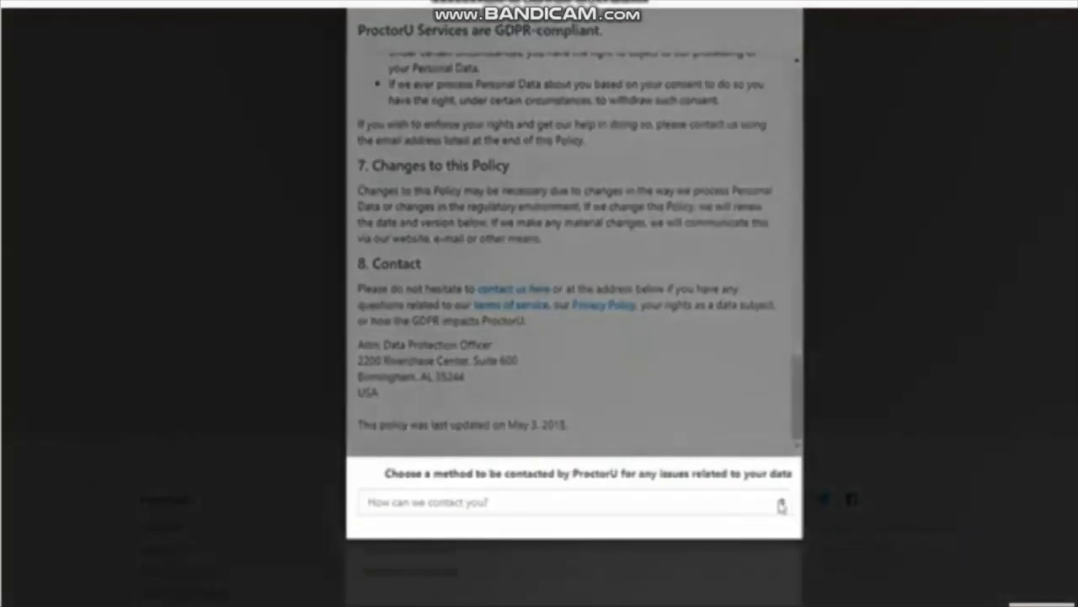
# Step: Choose Email as the contact method for data-related issues and submit the choice
pyautogui.click(782, 504)
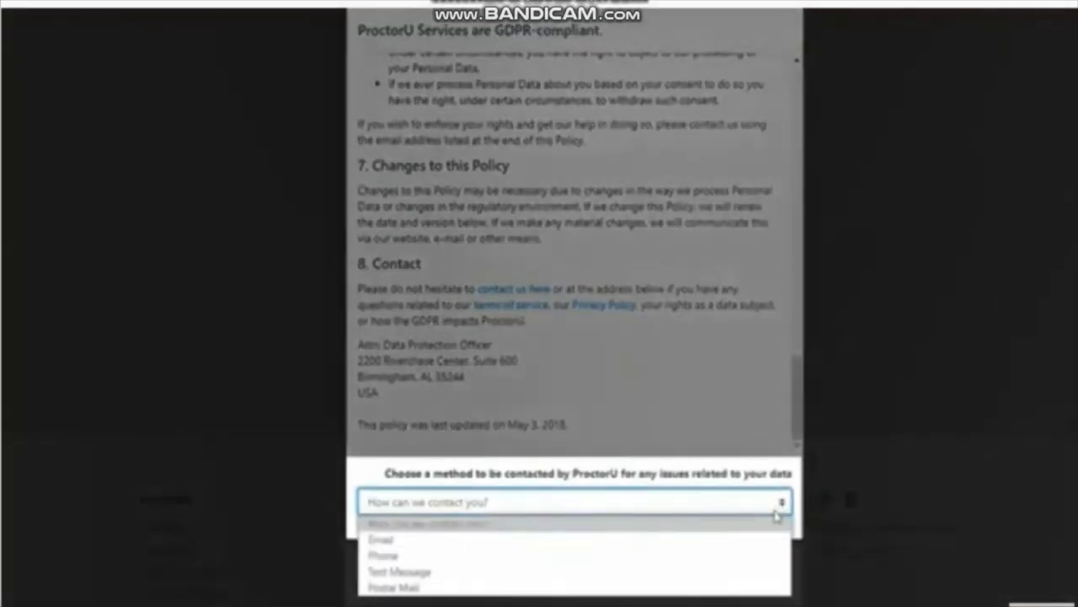
pyautogui.click(764, 539)
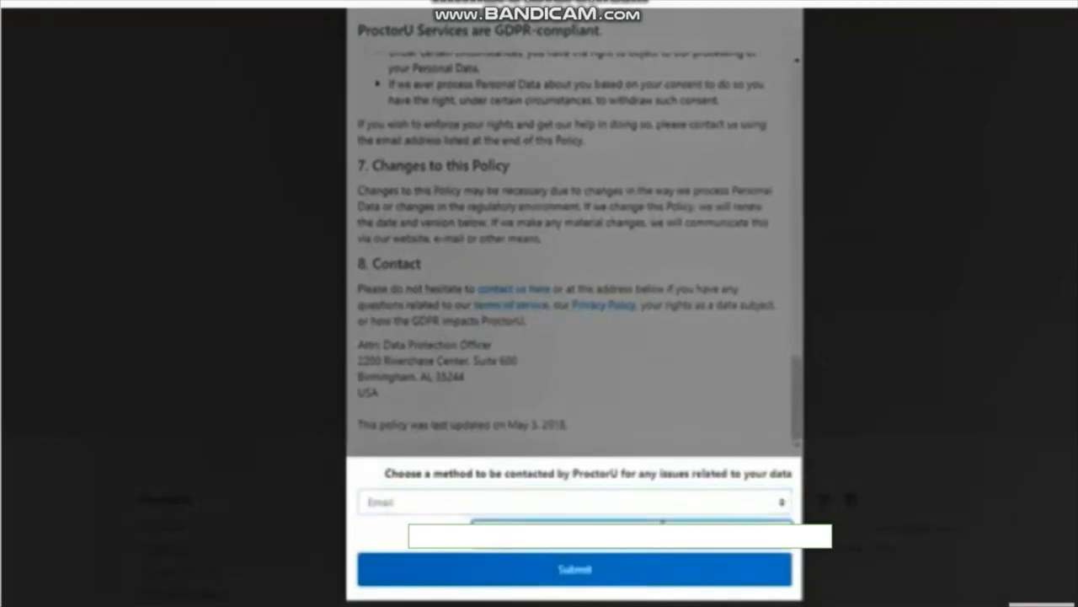
pyautogui.click(663, 573)
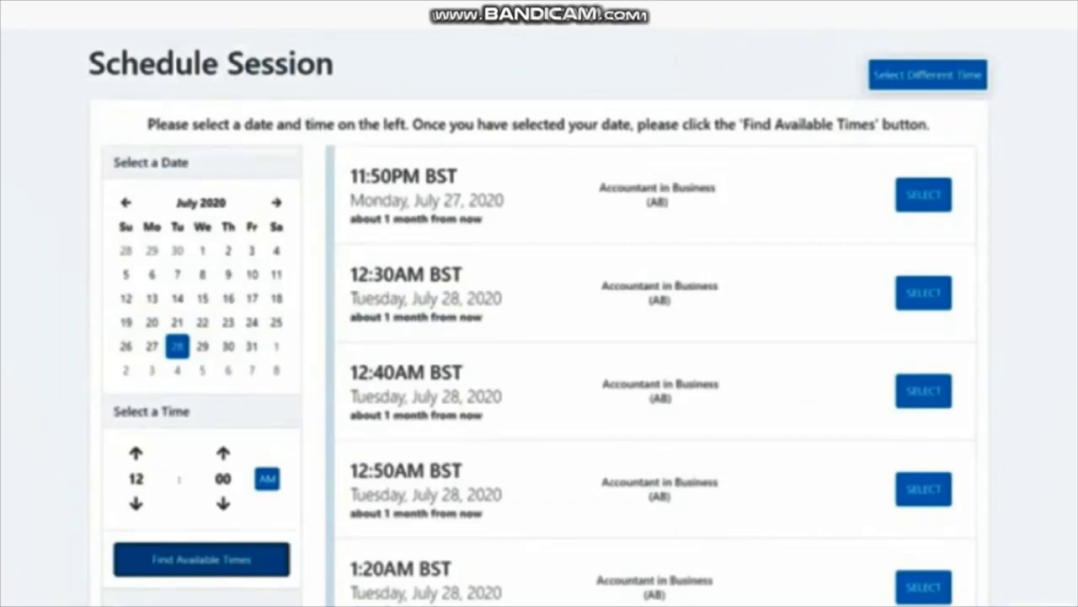
# Step: Schedule the Accountant in Business (AB) session for 11:50PM BST on Monday, July 27, 2020
pyautogui.click(935, 207)
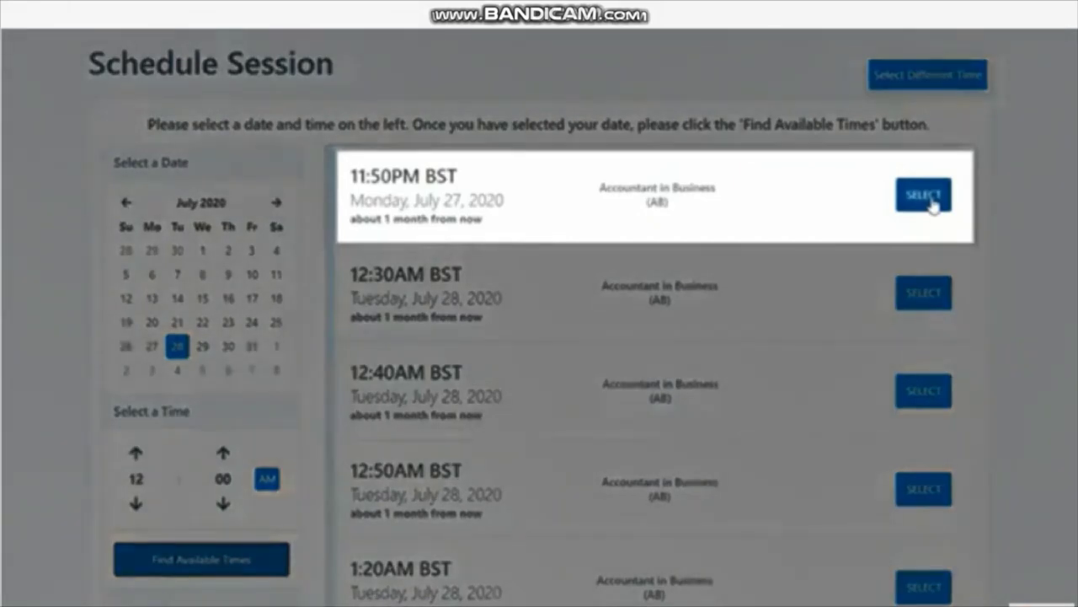
pyautogui.click(933, 206)
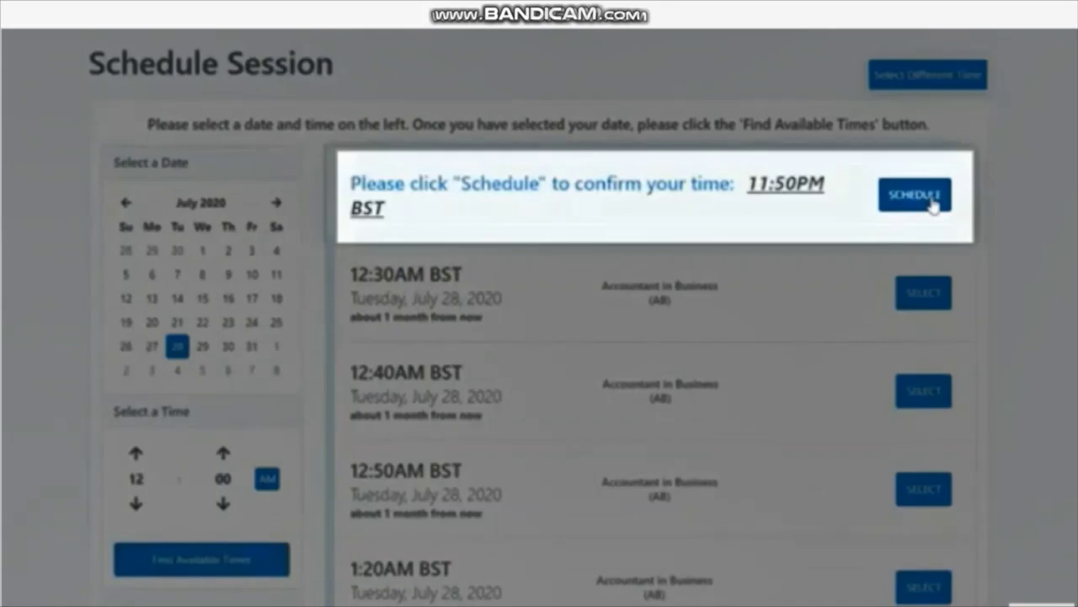
pyautogui.click(934, 205)
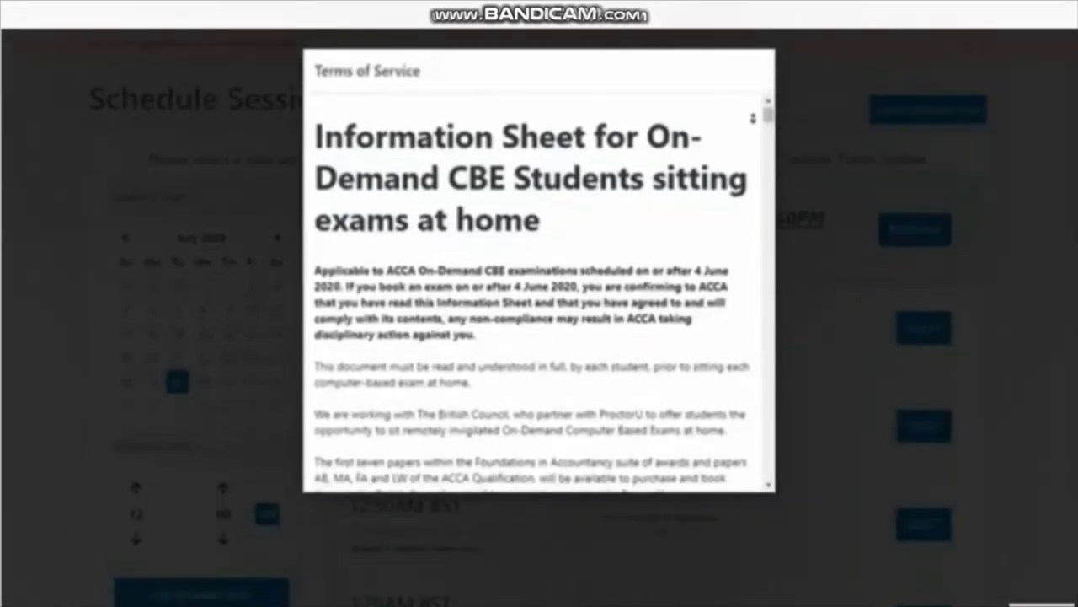
# Step: Read the On-Demand CBE information sheet in the Terms of Service to its end and agree to the Terms and Conditions
pyautogui.scroll(-2, 753, 121)
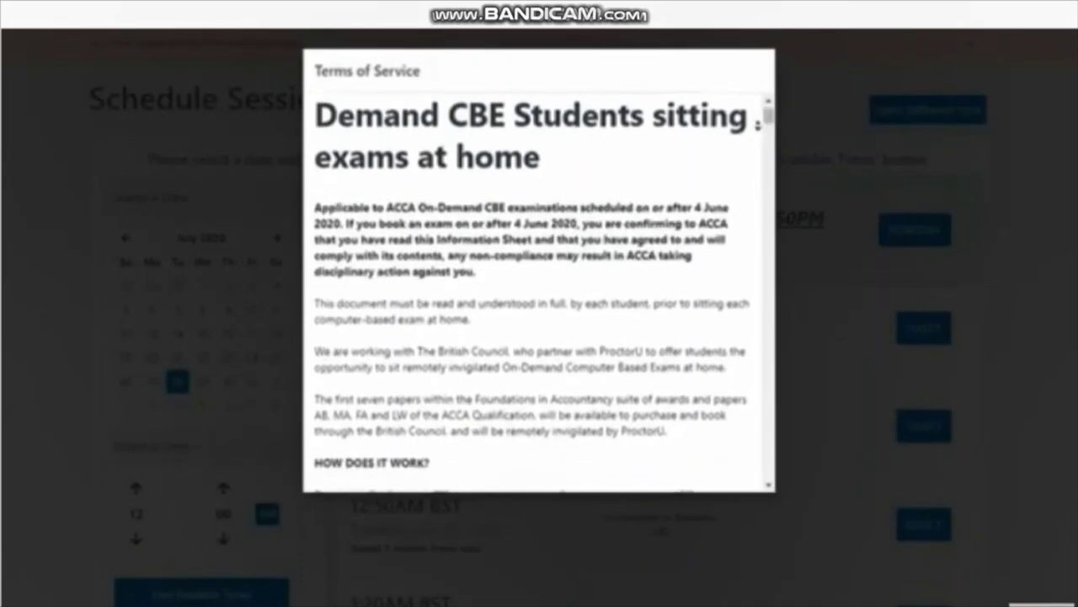
pyautogui.scroll(-3, 757, 127)
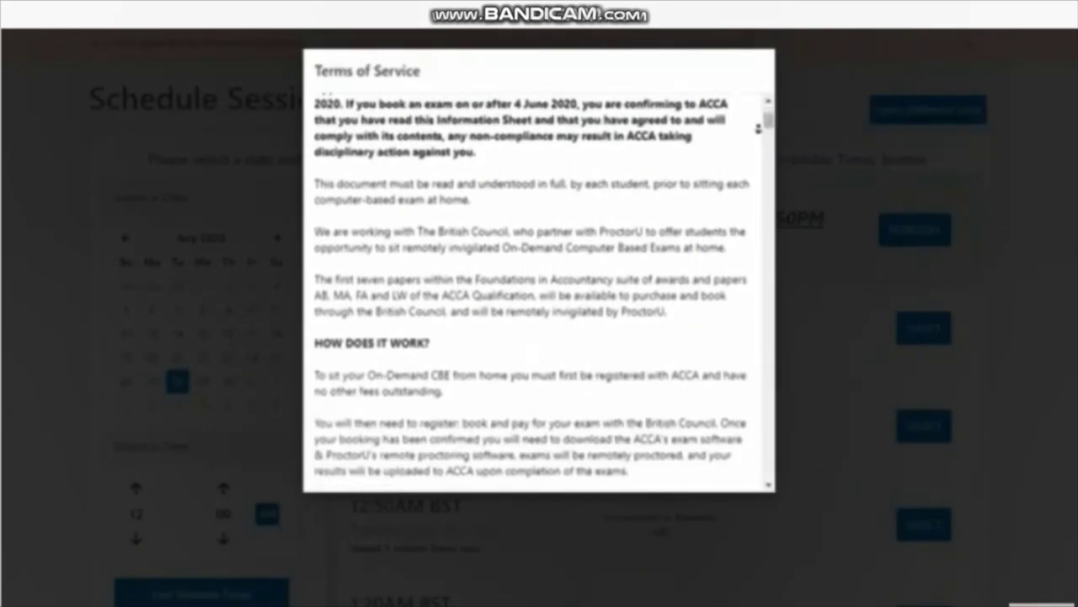
pyautogui.scroll(-3, 758, 127)
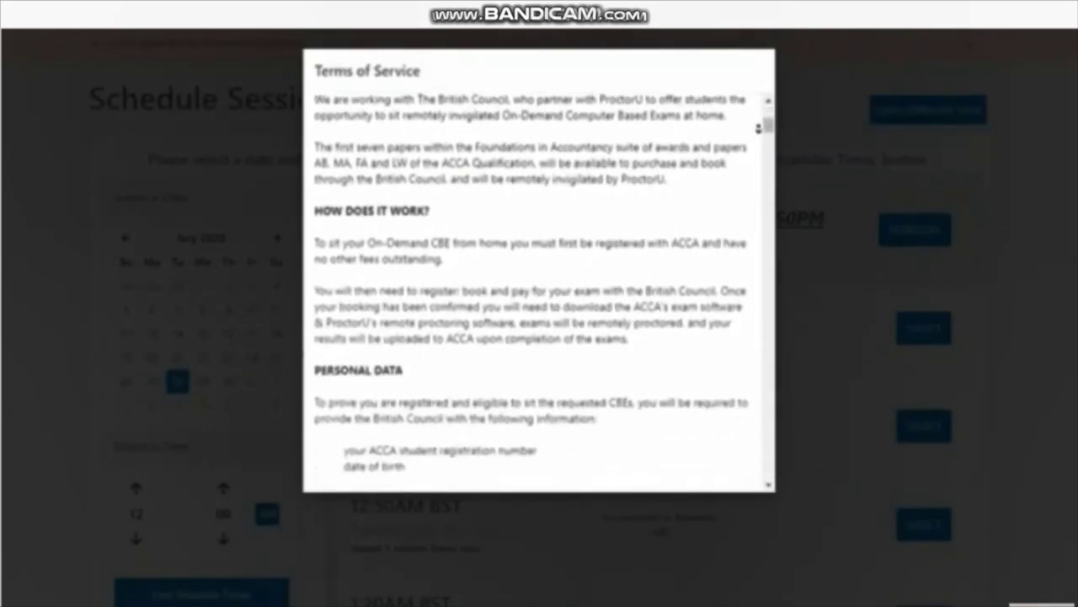
pyautogui.scroll(-3, 757, 127)
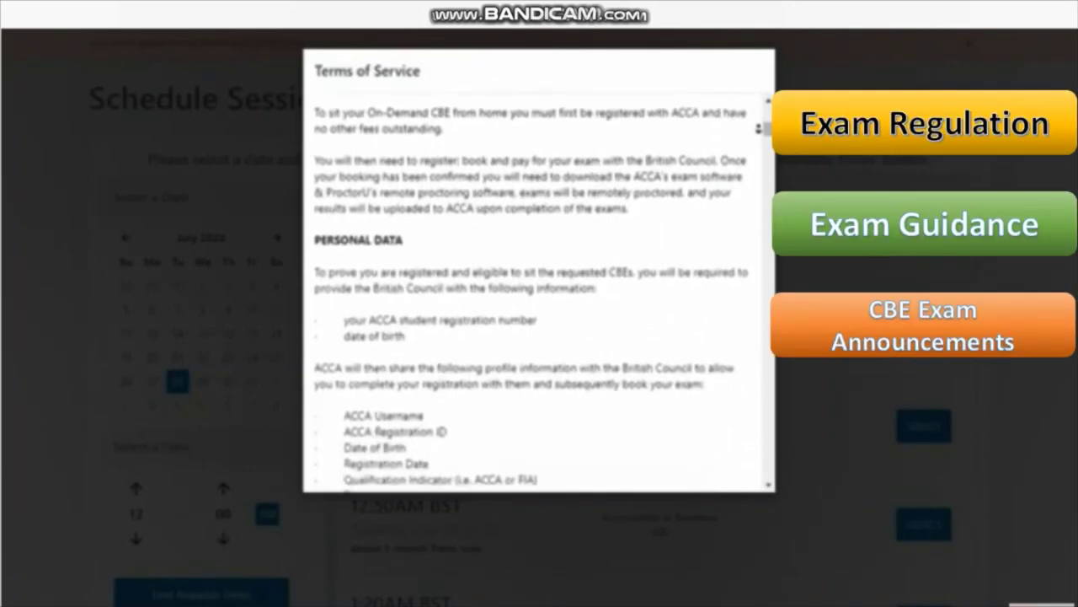
pyautogui.scroll(-3, 757, 127)
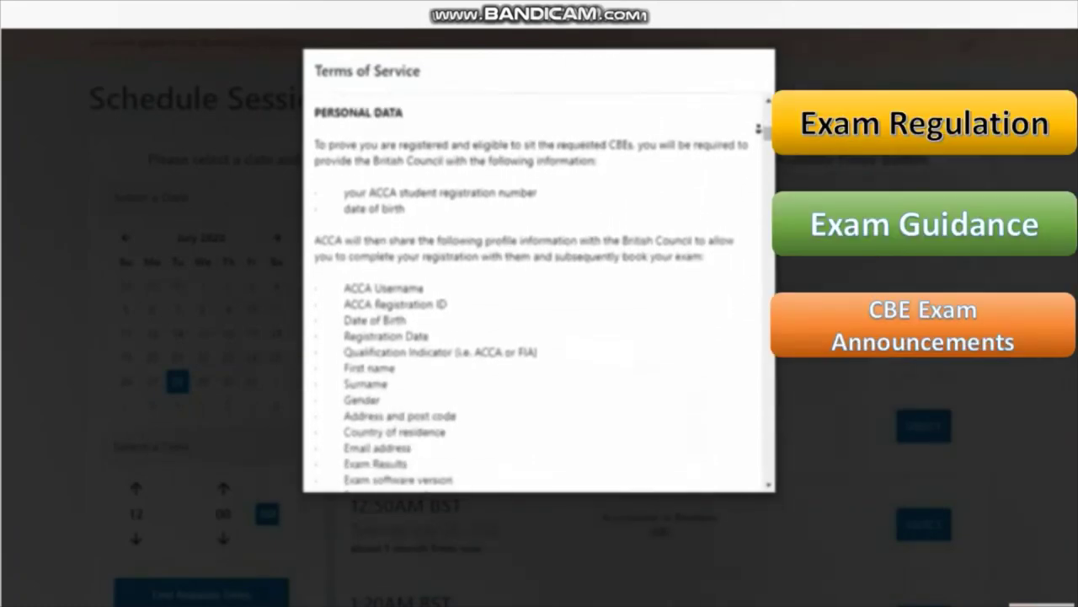
pyautogui.scroll(-2, 758, 128)
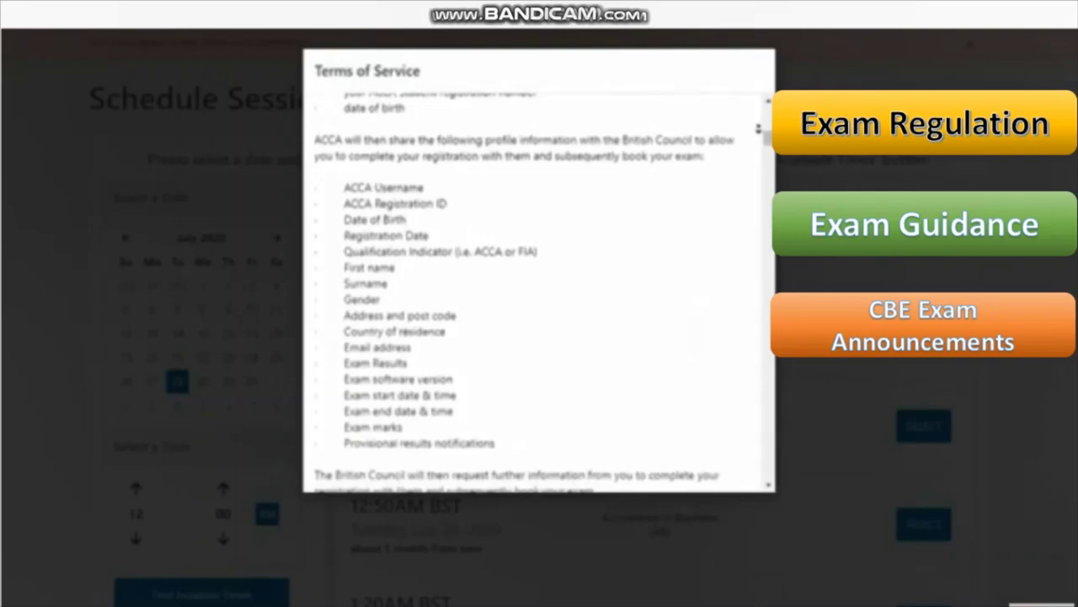
pyautogui.scroll(-3, 757, 128)
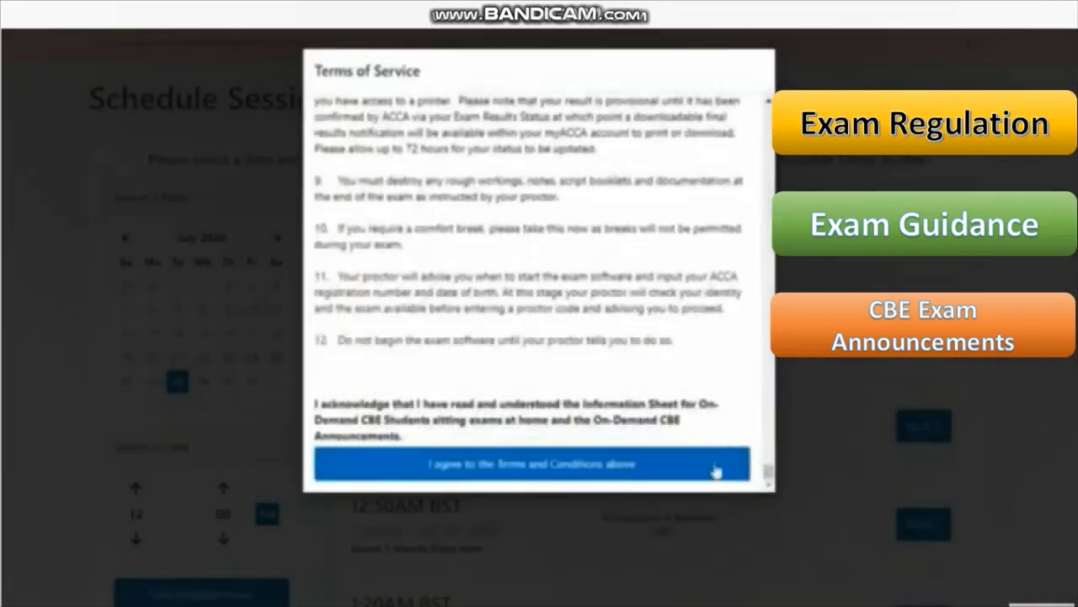
pyautogui.click(715, 472)
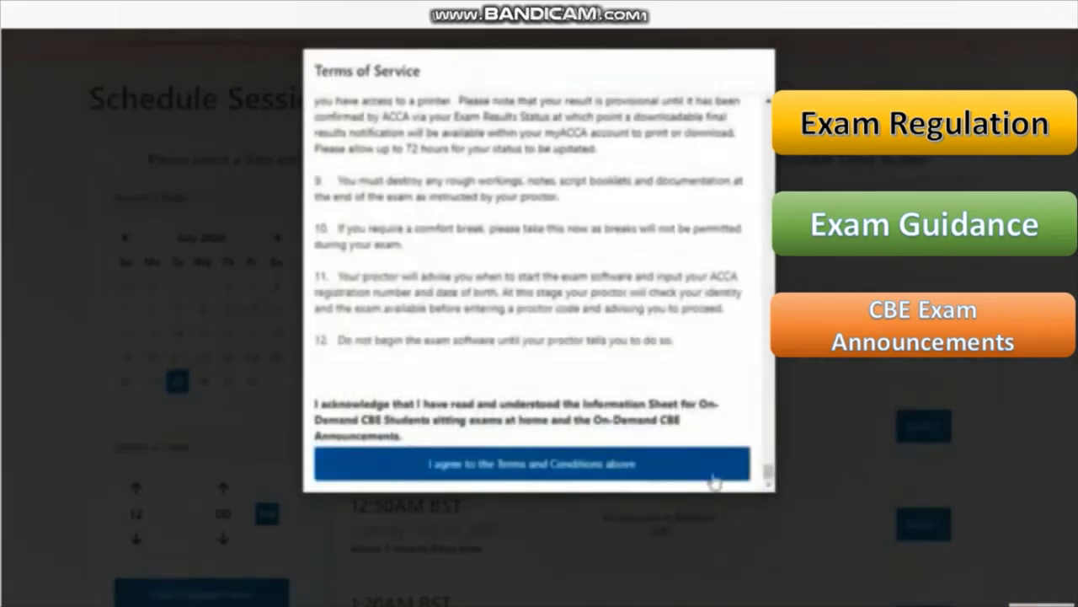